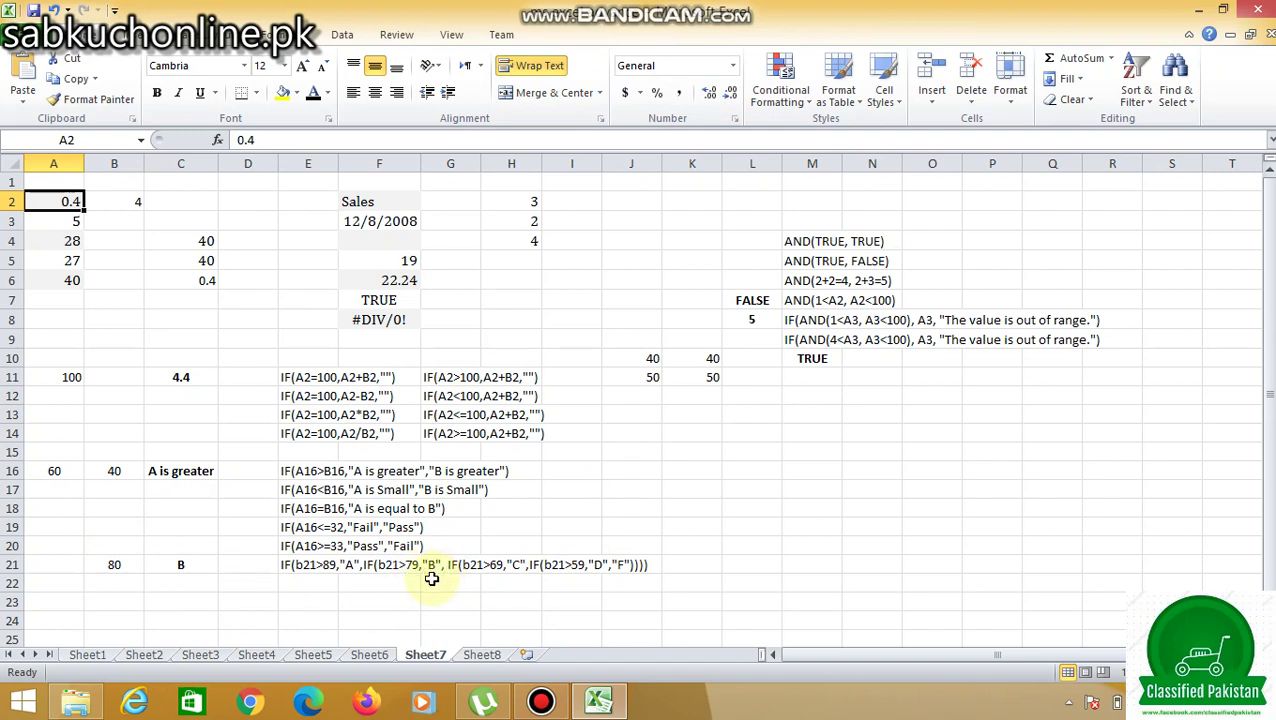
# Step: Enter 70 as the score in B21, turning C21's nested IF grade into C
pyautogui.click(108, 565)
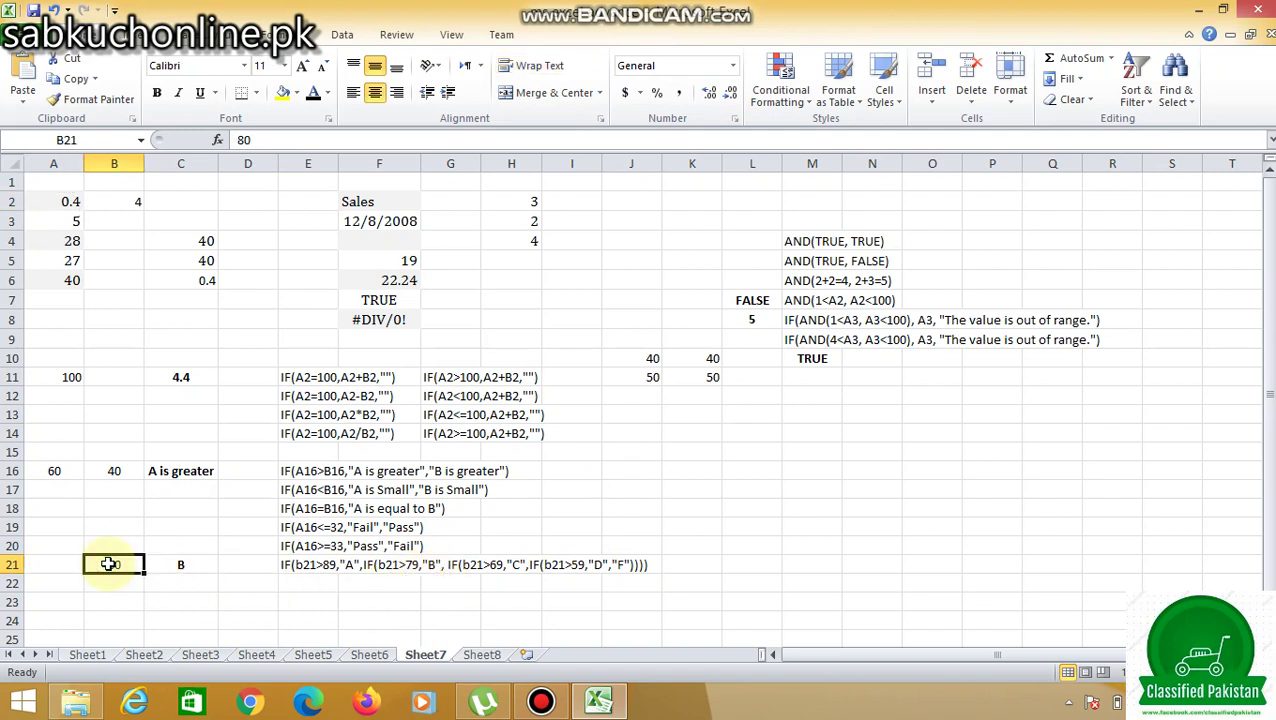
pyautogui.write('70')
pyautogui.press('Return')
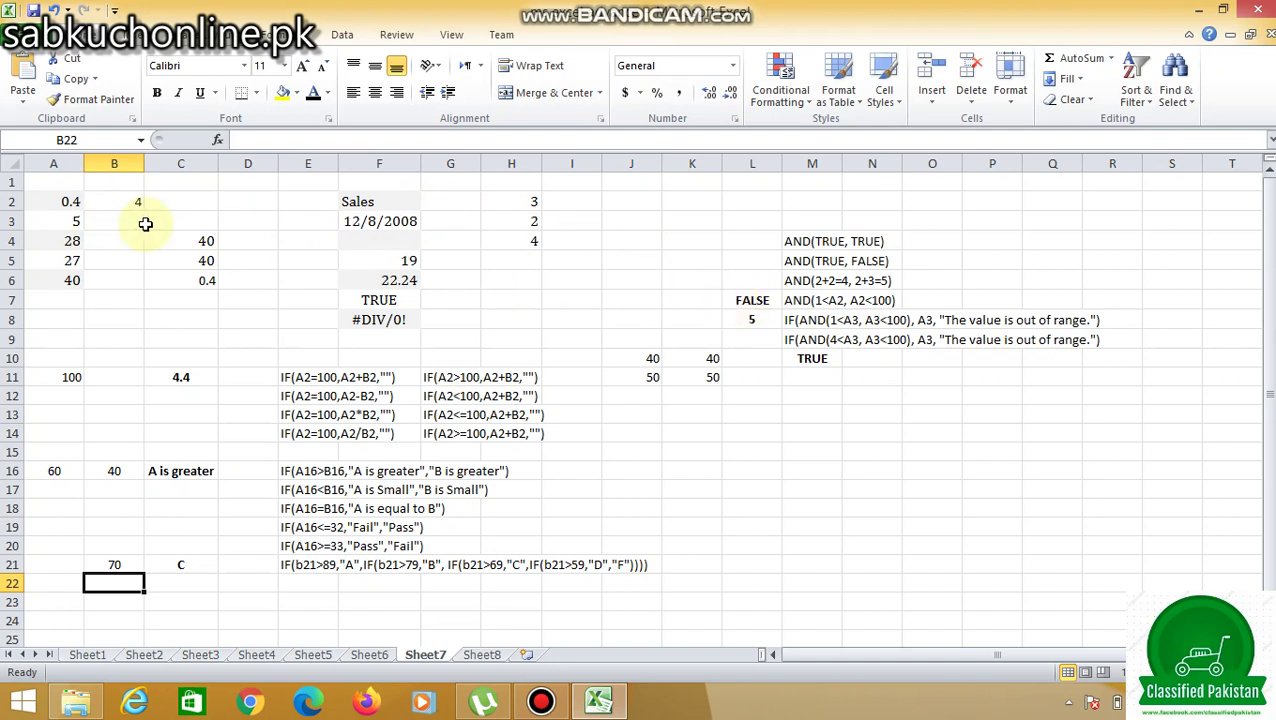
# Step: Change A2's value to 13 so C11 shows 17 and L7 shows TRUE
pyautogui.click(60, 202)
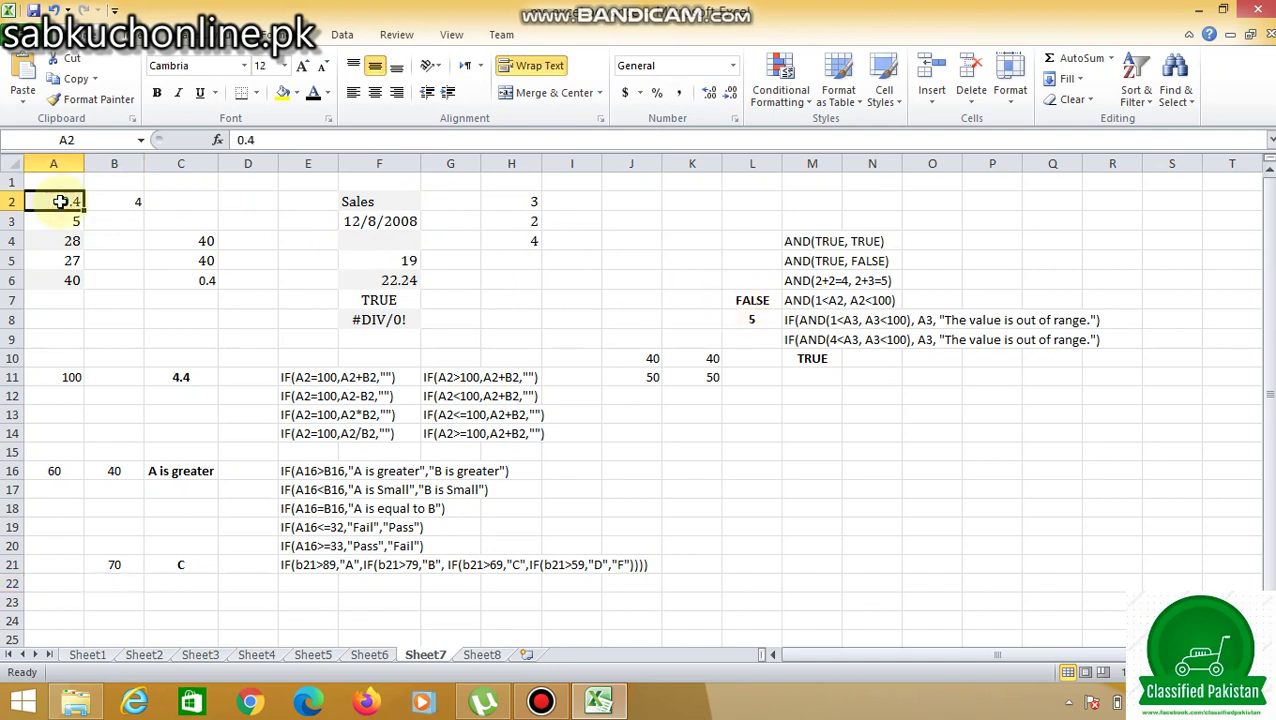
pyautogui.write('13')
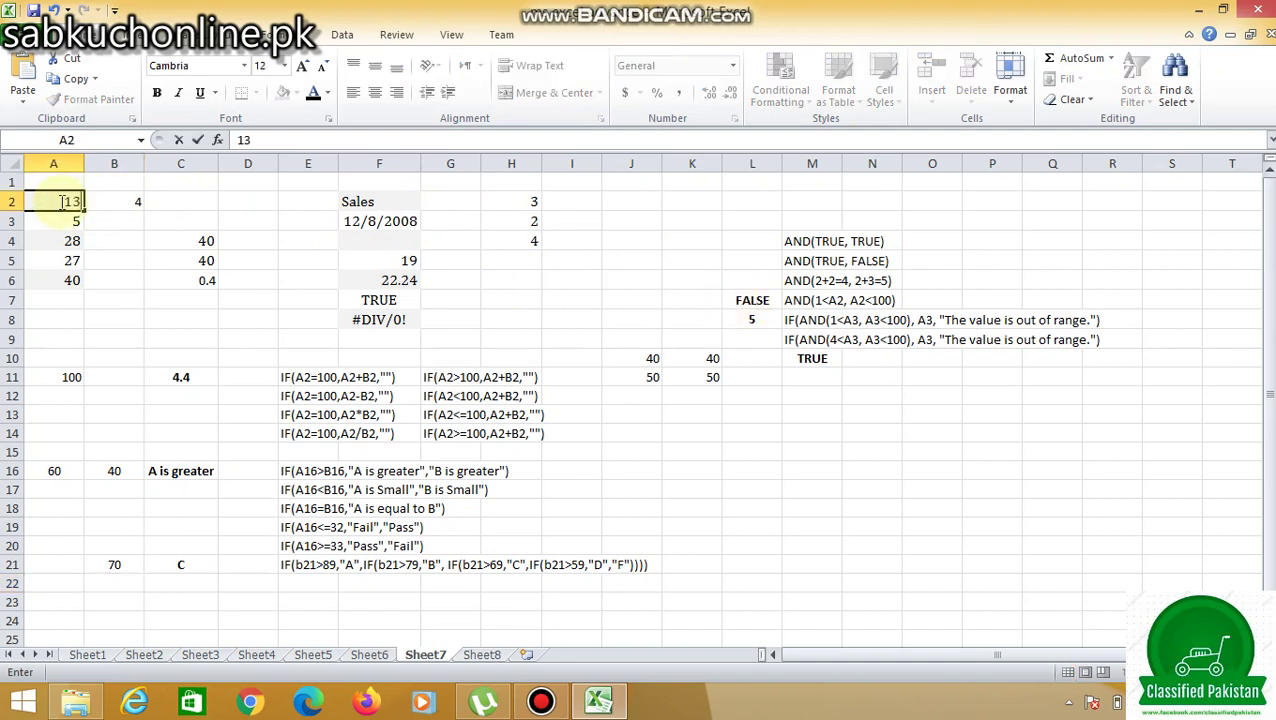
pyautogui.press('Return')
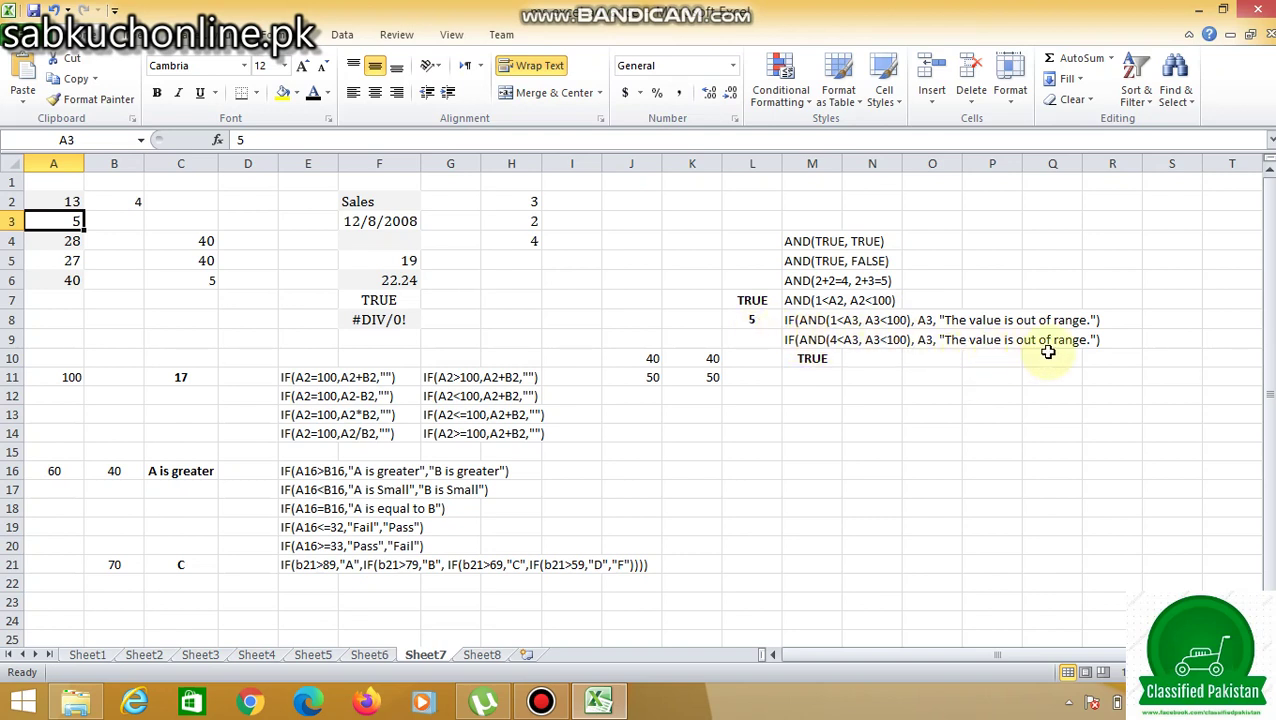
# Step: Inspect L8's IF(AND) formula and undo an accidental overwrite with 3 to restore it
pyautogui.click(762, 324)
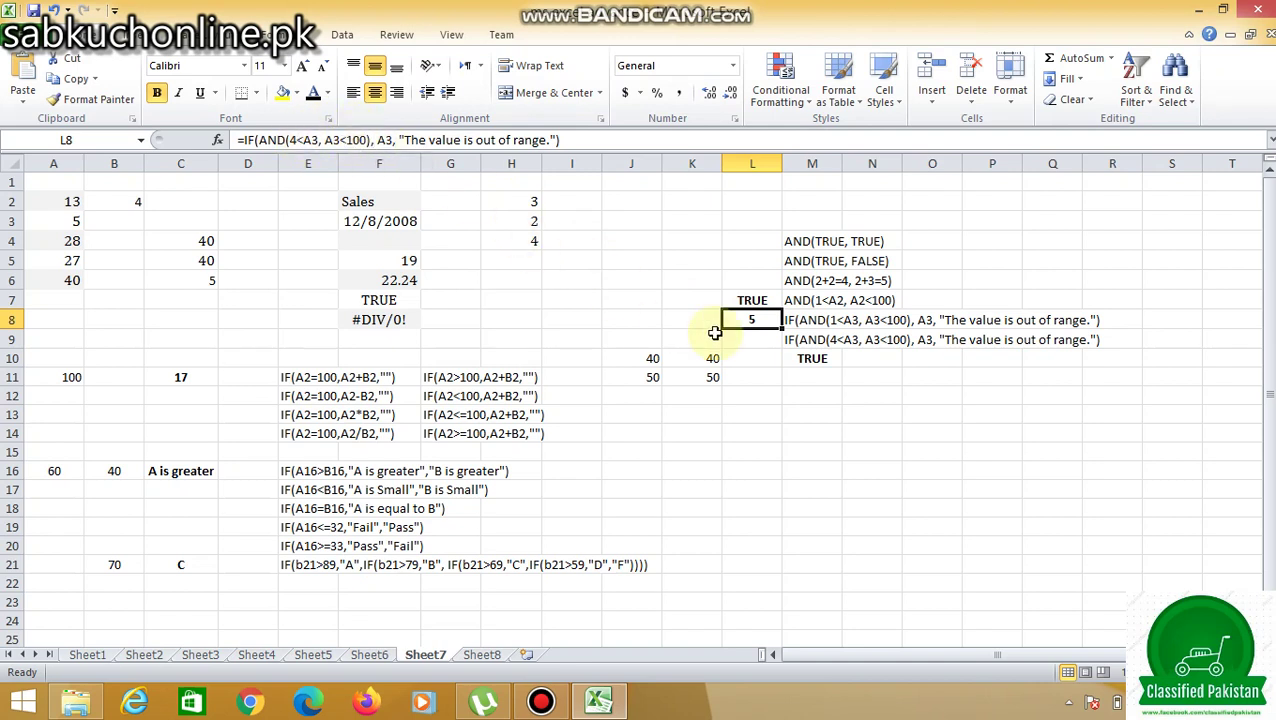
pyautogui.write('3')
pyautogui.press('Return')
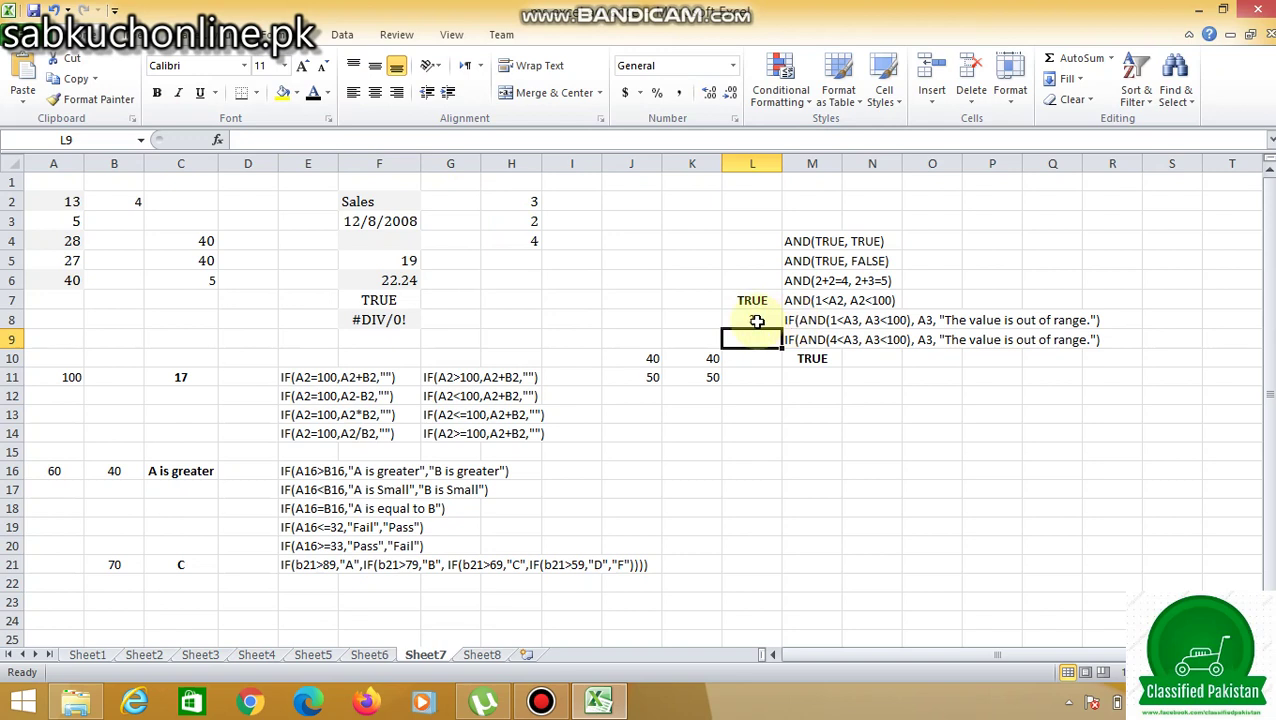
pyautogui.click(757, 320)
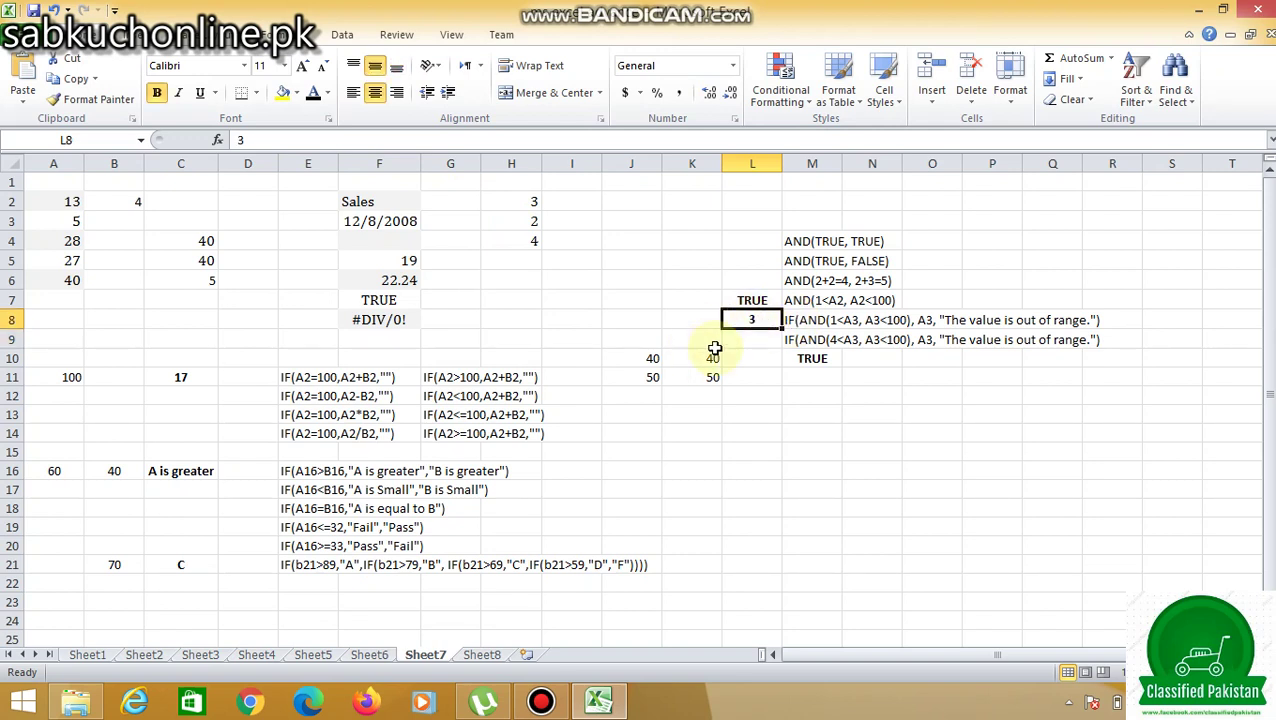
pyautogui.write('=IF(AND(4<A3, A3<100), A3, "The value is out of range.")')
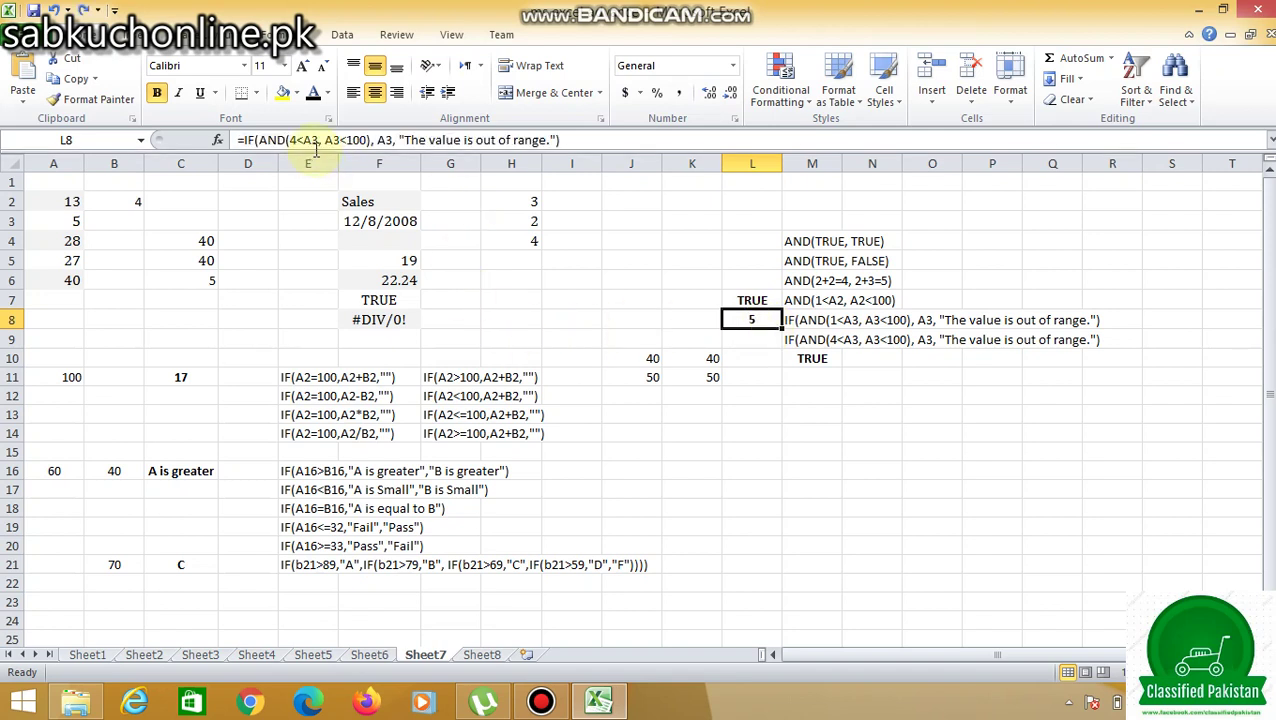
# Step: Set A3 to 2 and confirm L8 returns 'The value is out of range.'
pyautogui.click(70, 220)
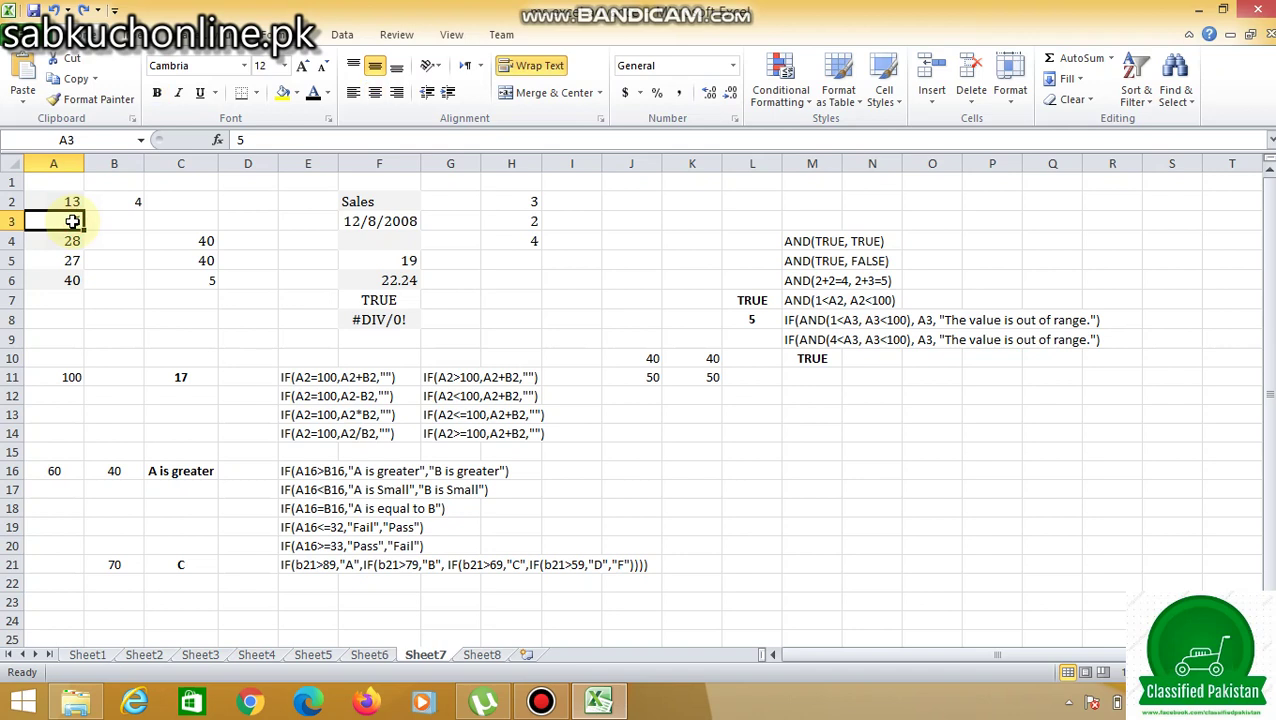
pyautogui.write('2')
pyautogui.press('Return')
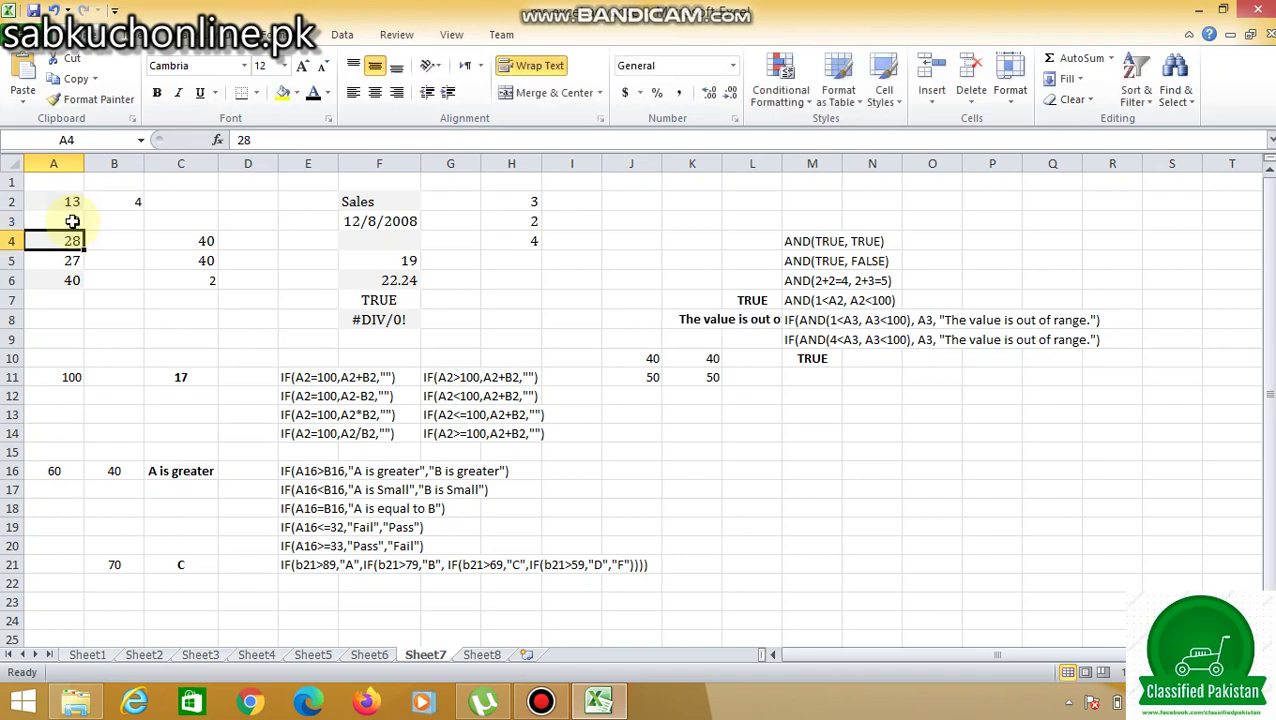
pyautogui.click(762, 327)
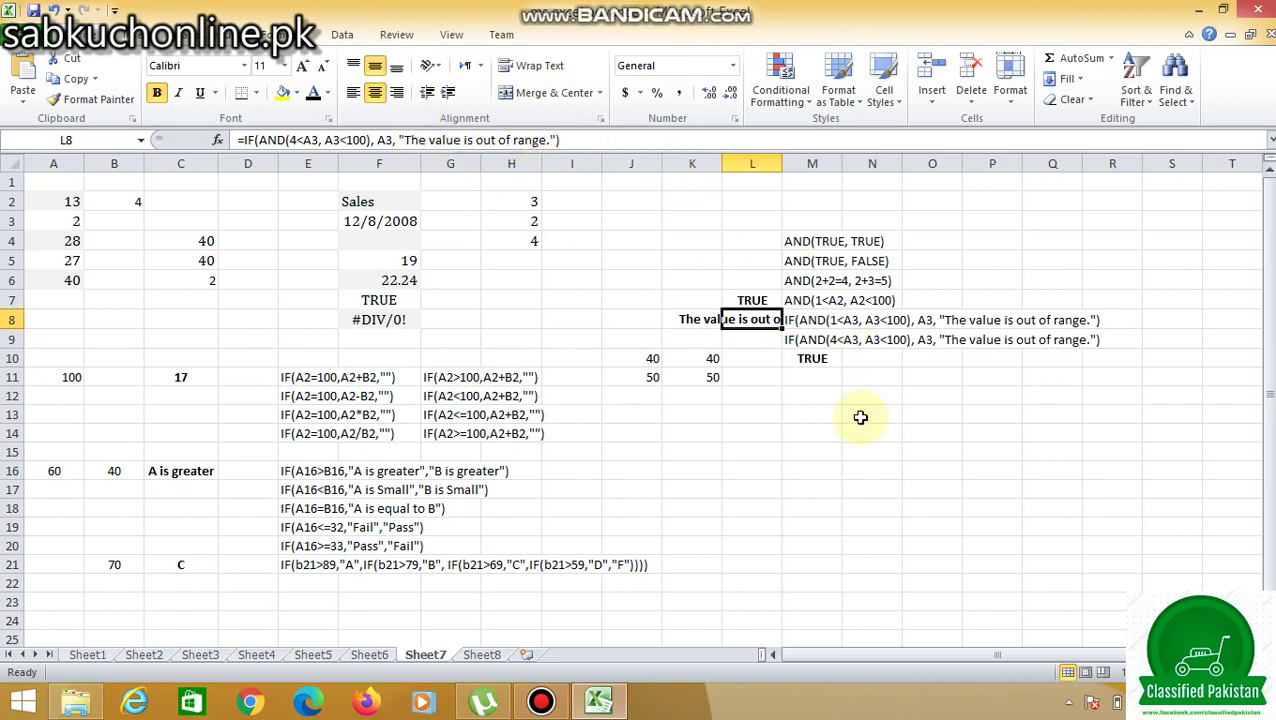
# Step: Enter 7 in A3 and review L8's IF(AND(4<A3, A3<100)) formula, now returning 7
pyautogui.click(70, 223)
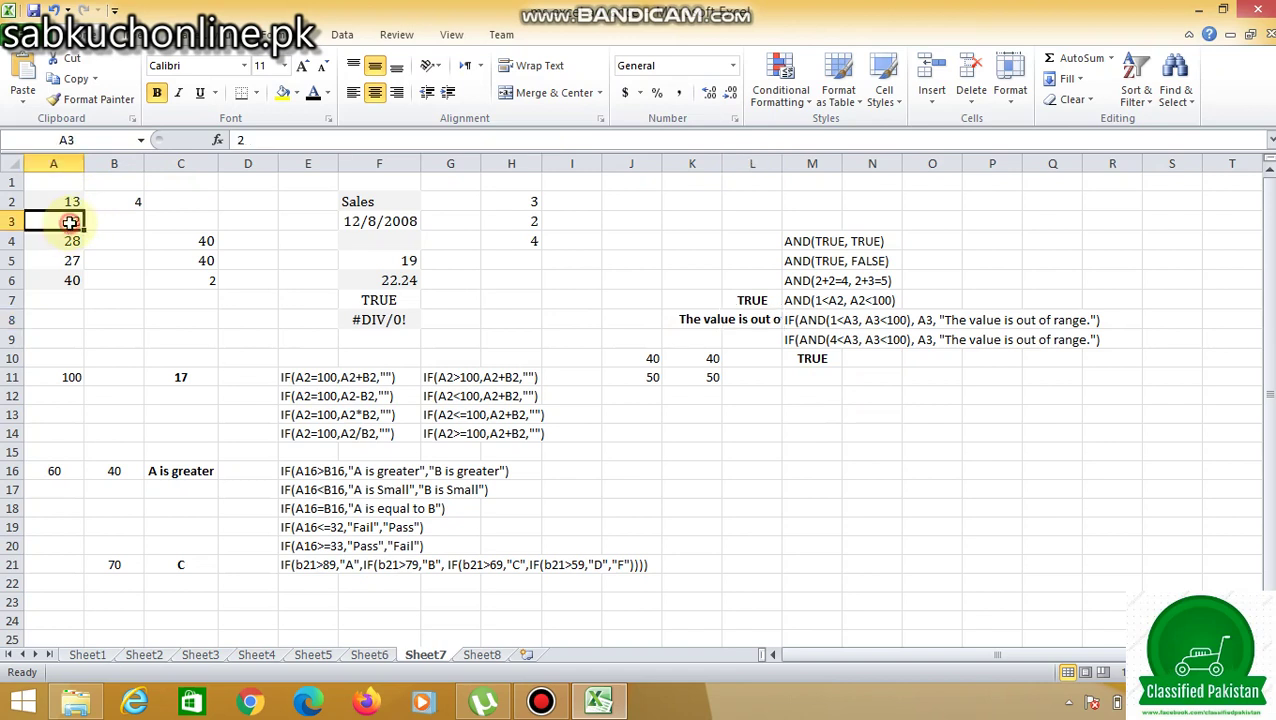
pyautogui.write('7')
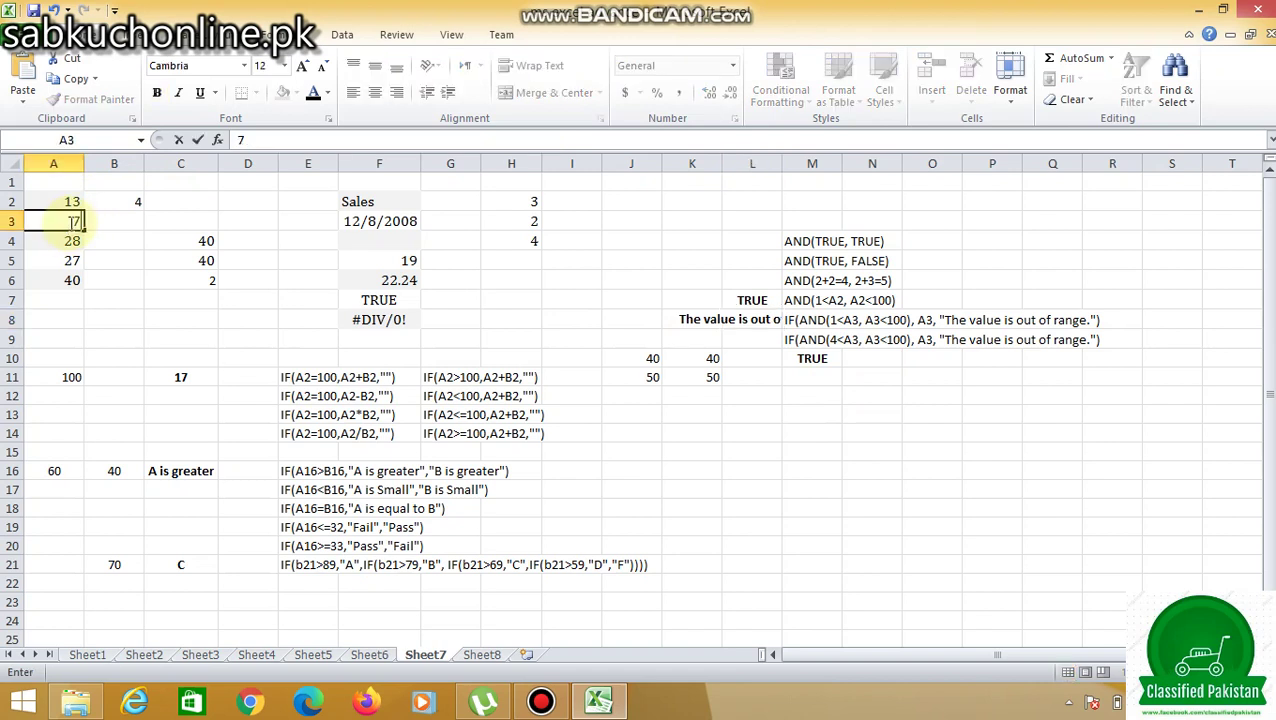
pyautogui.press('Return')
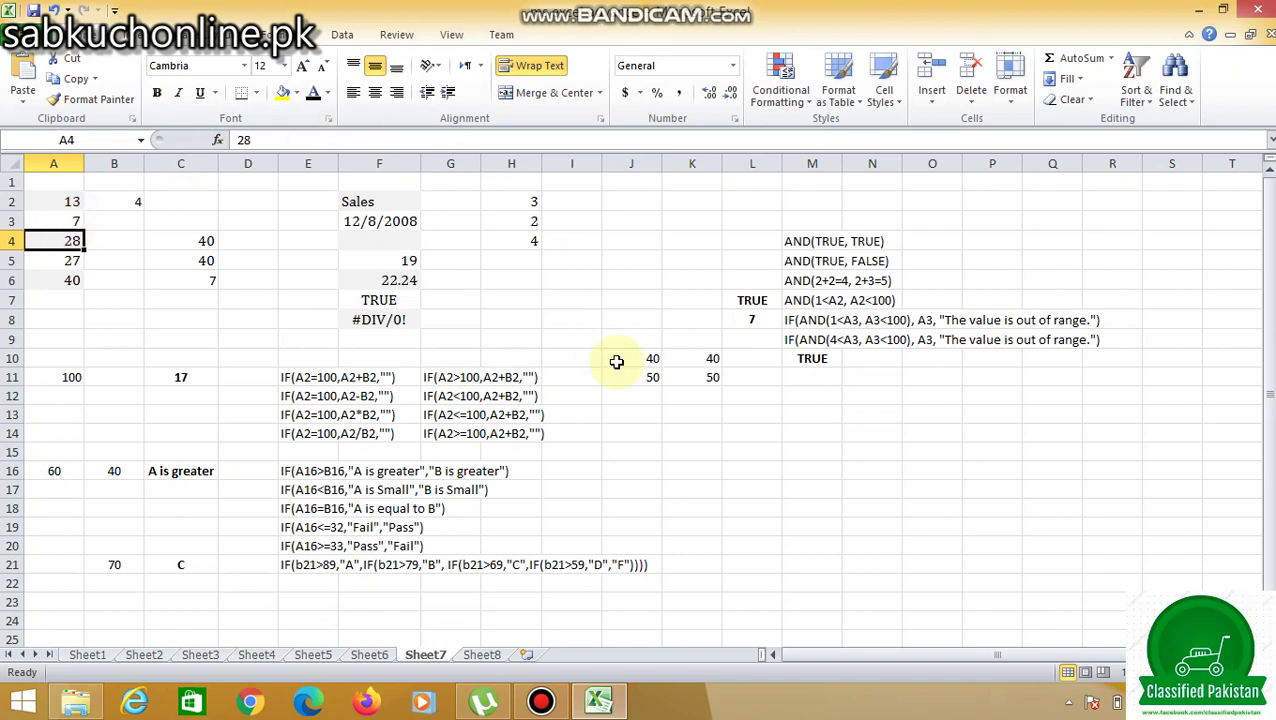
pyautogui.click(758, 318)
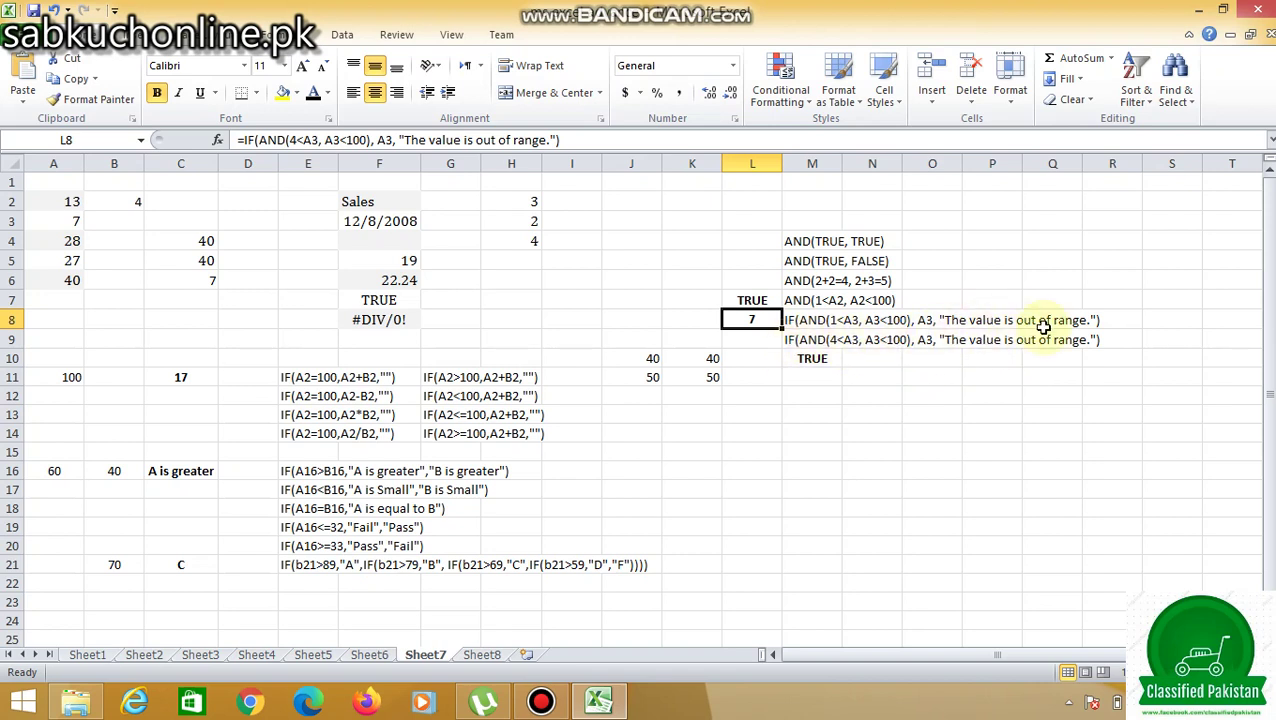
pyautogui.click(813, 360)
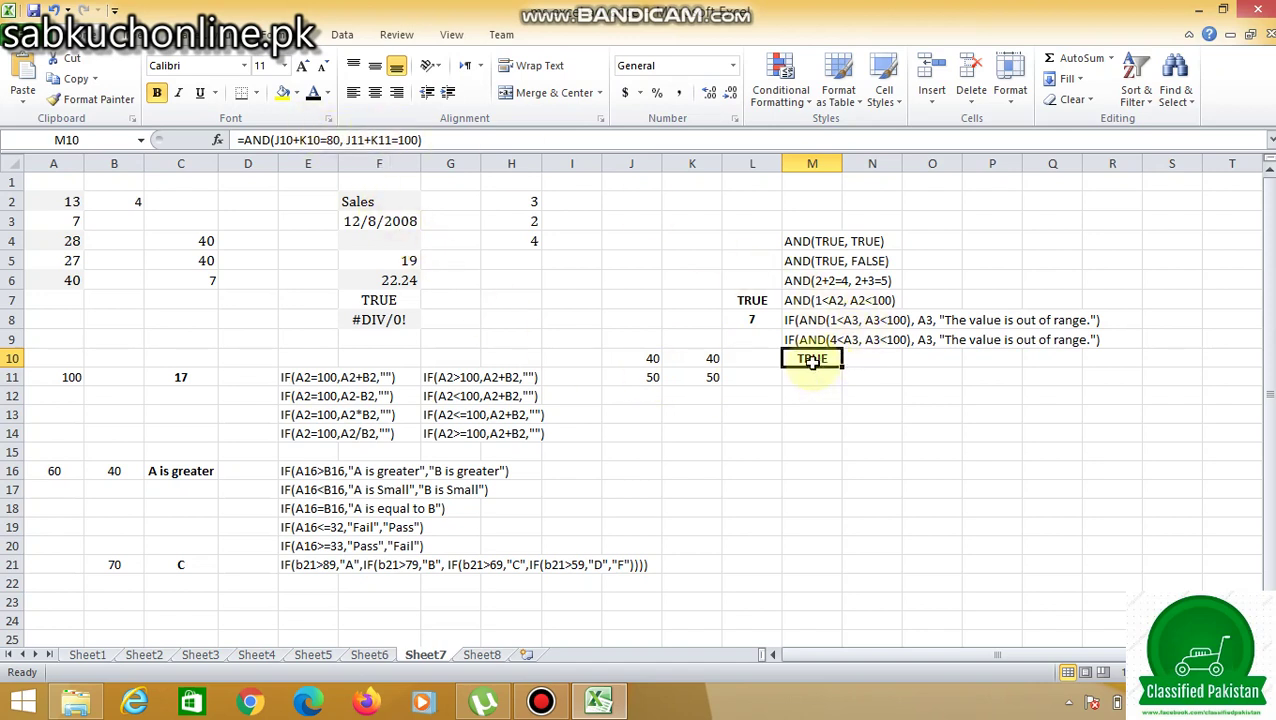
# Step: Enter 80 in K10 and check that M10's AND formula now returns FALSE
pyautogui.click(693, 359)
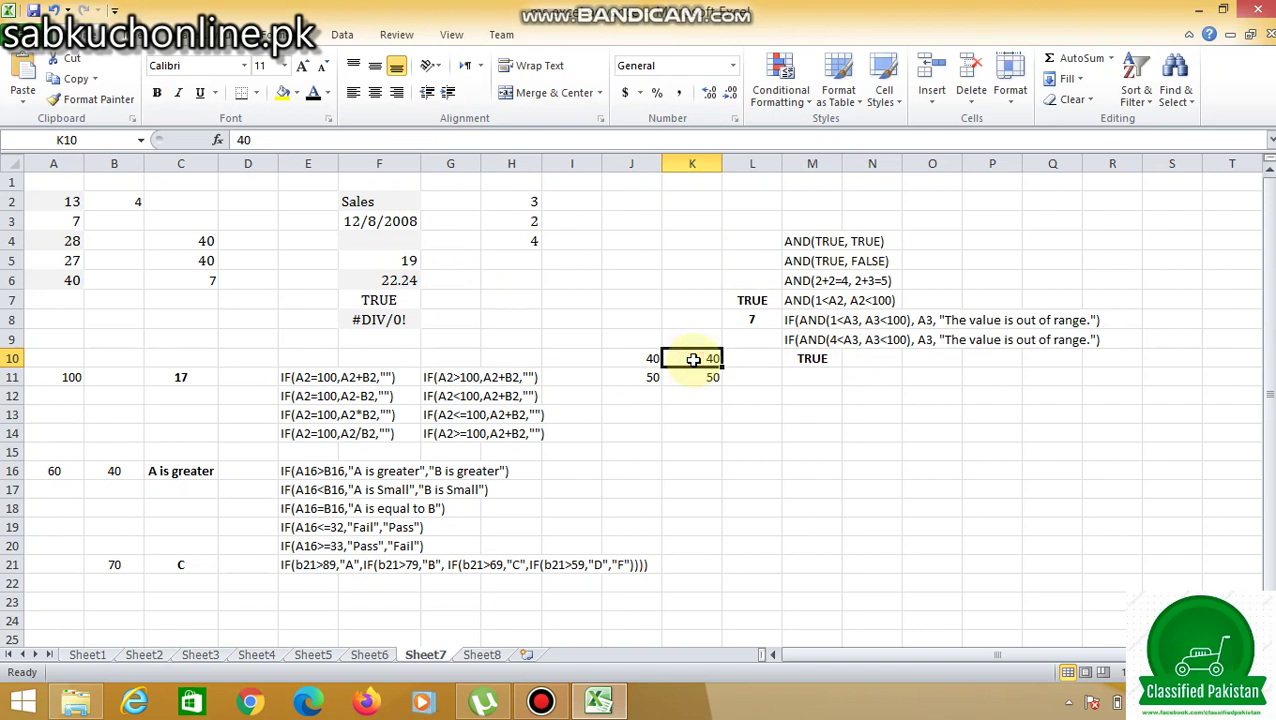
pyautogui.write('80')
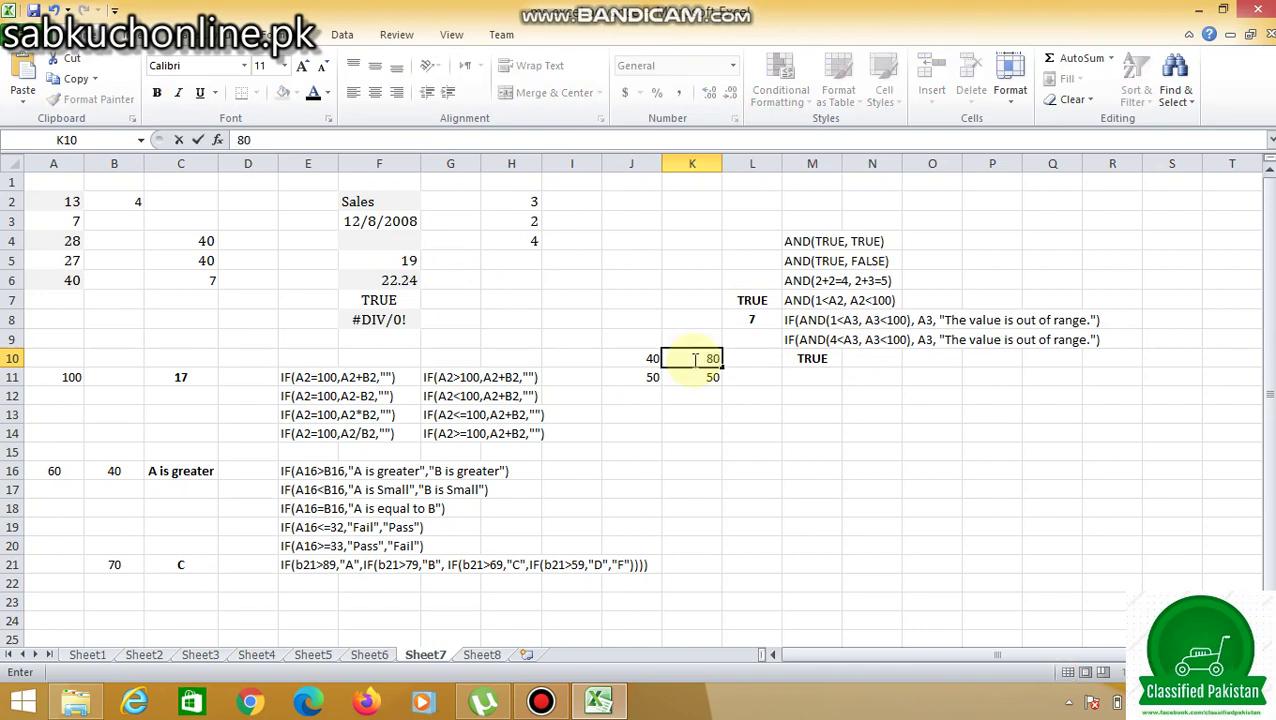
pyautogui.press('Return')
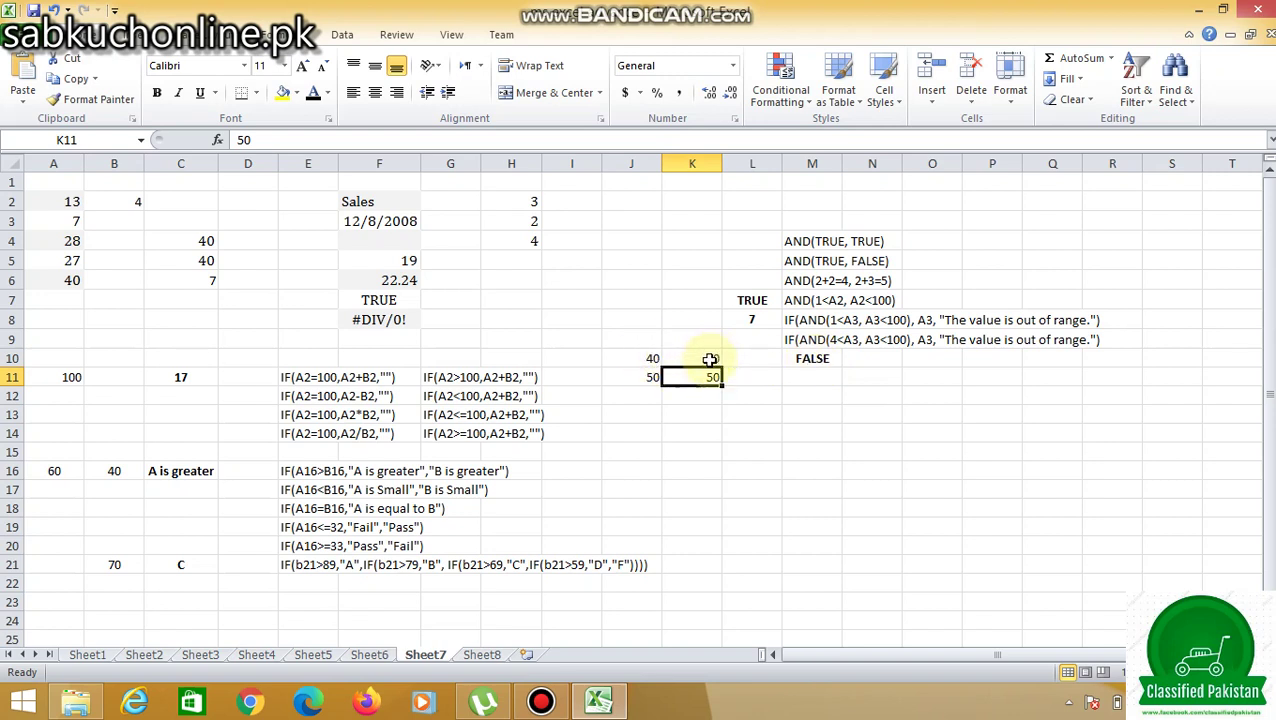
pyautogui.click(812, 360)
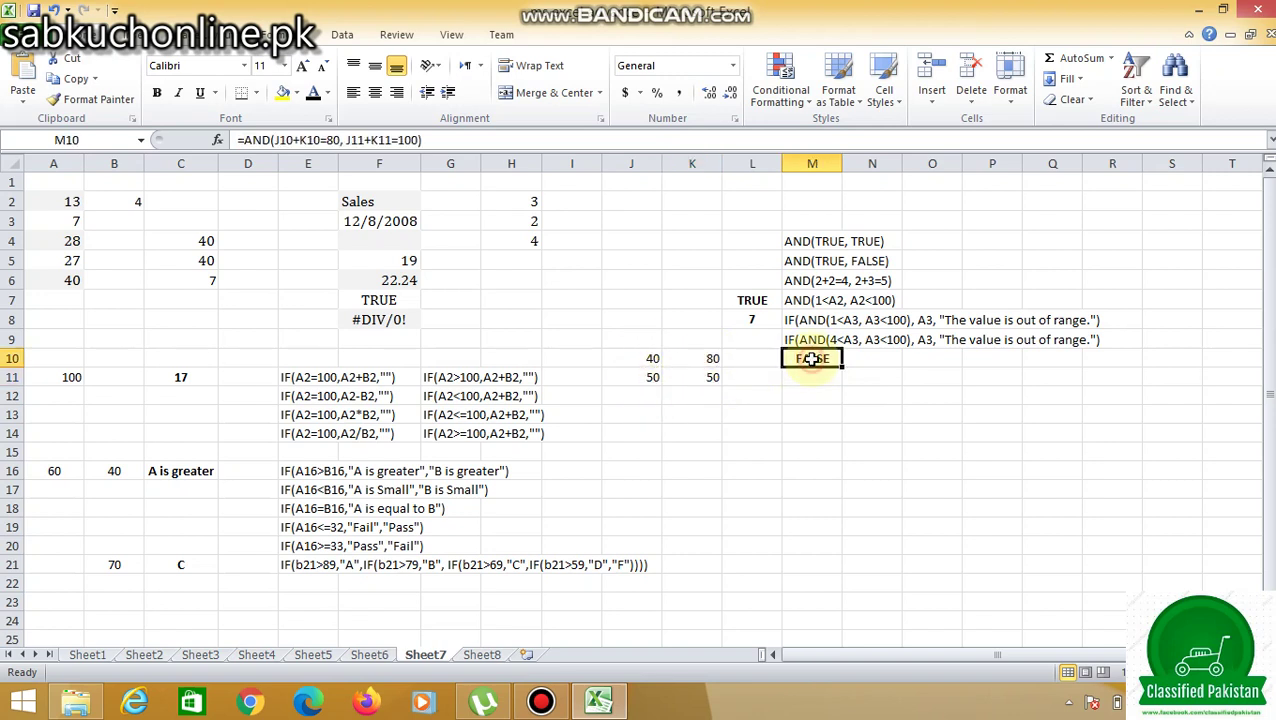